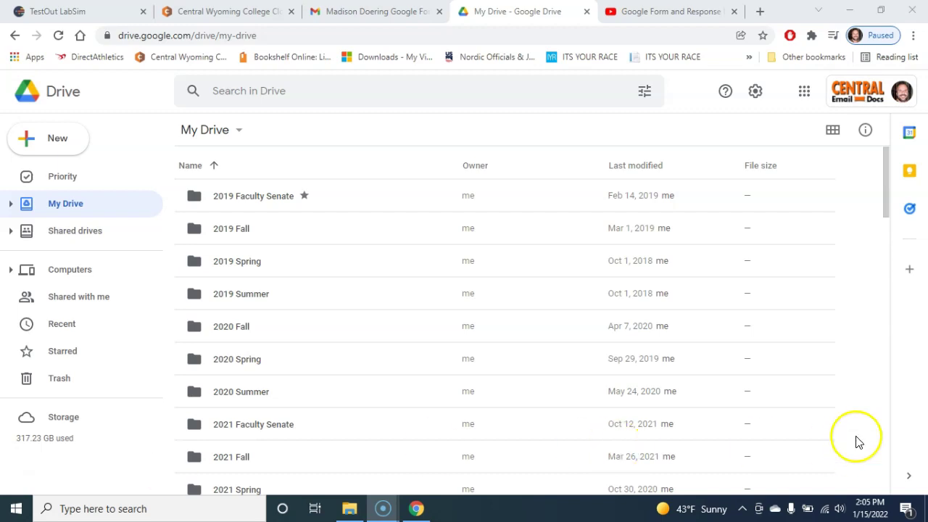
Open the folder "Demo Google Form and Response" inside 2022 Spring > IMGT 2400
click(884, 465)
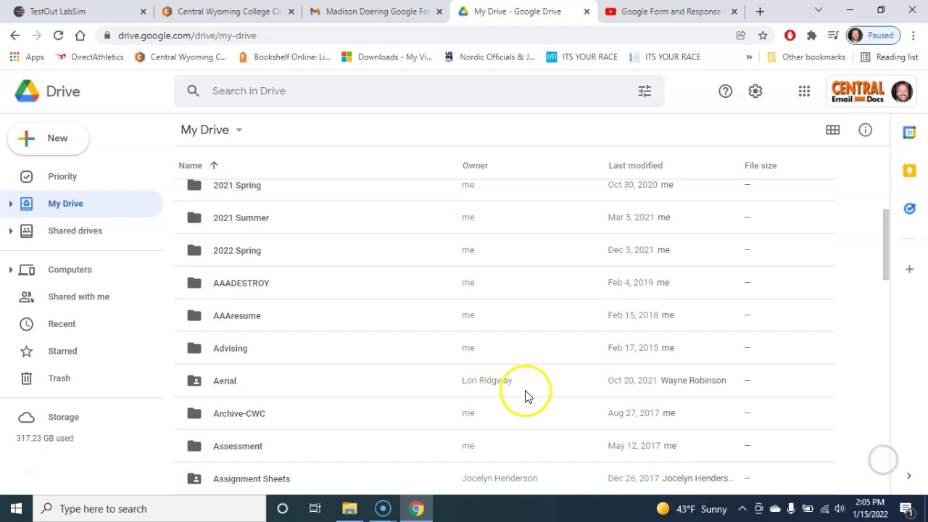
double_click(227, 251)
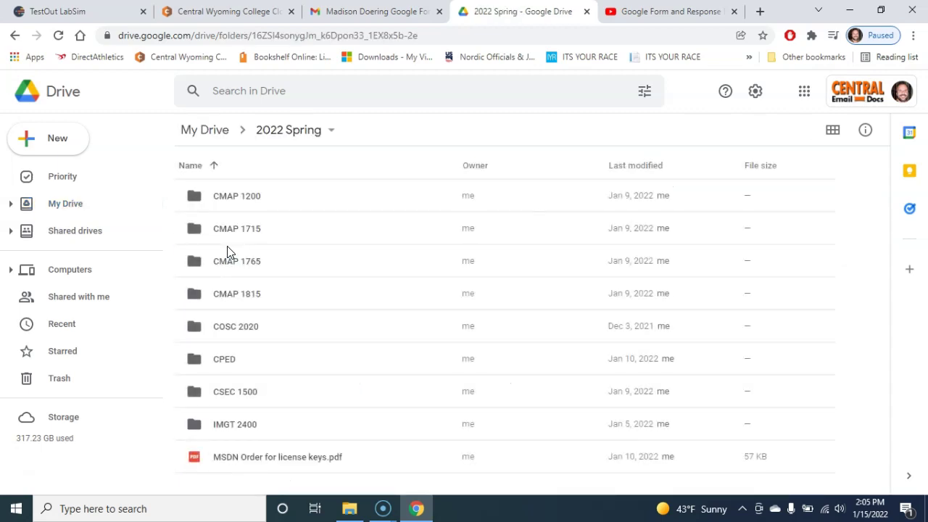
double_click(242, 425)
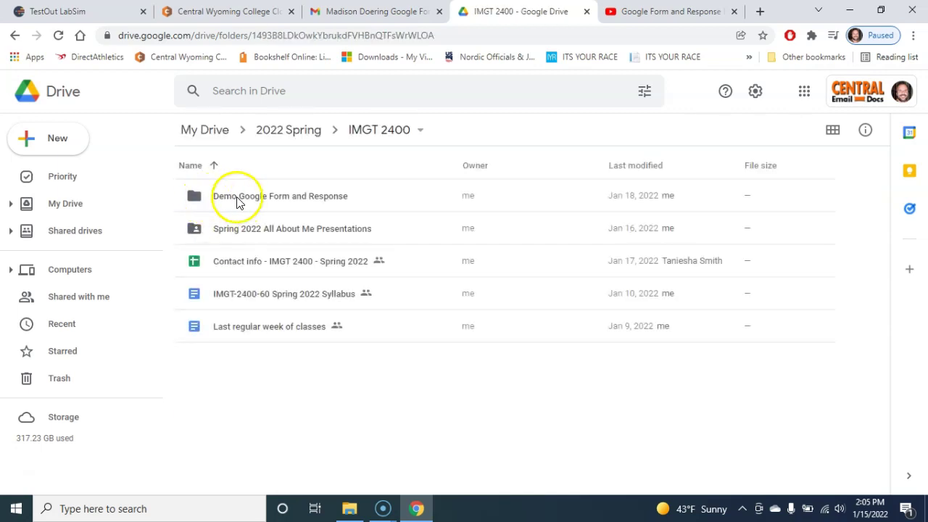
double_click(236, 197)
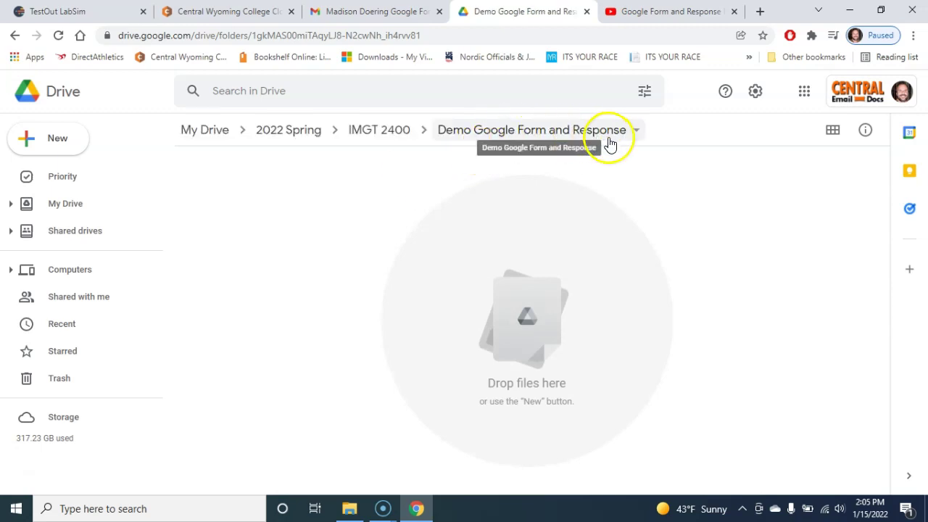
Create a new blank Google Form in the "Demo Google Form and Response" folder
click(48, 142)
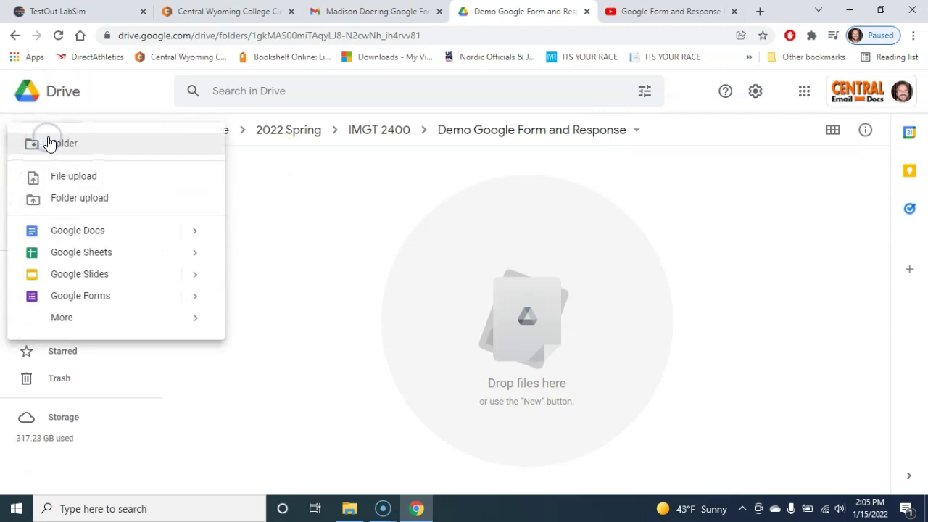
mouse_move(193, 296)
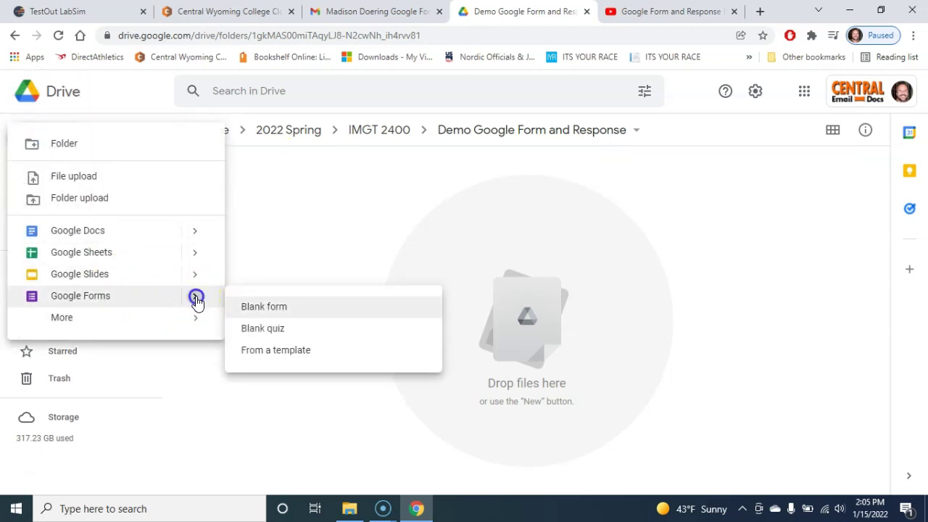
click(283, 308)
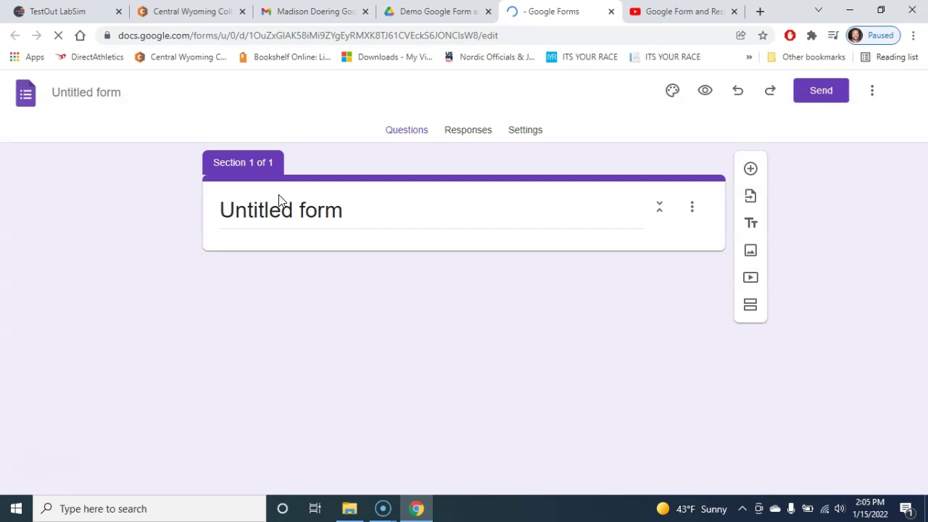
Replace the form's default title with "Aint that cute!"
click(285, 185)
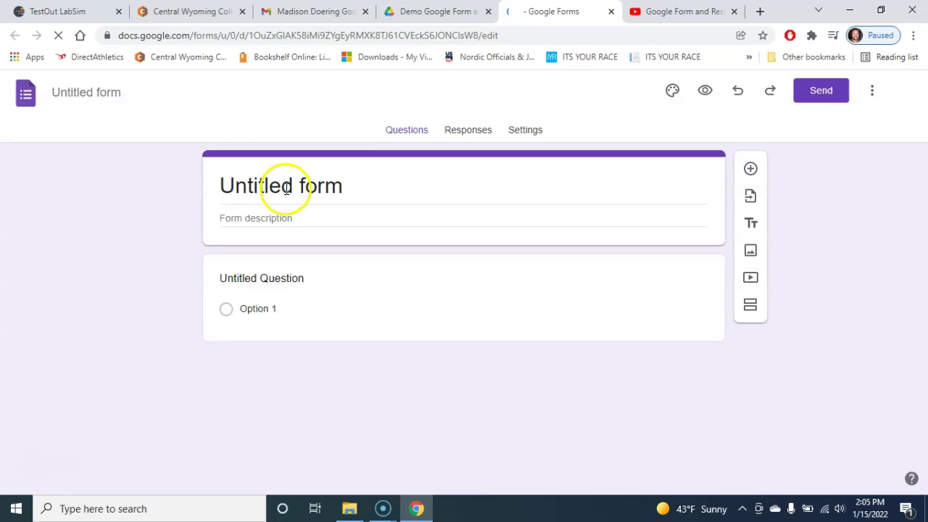
click(286, 186)
click(286, 186)
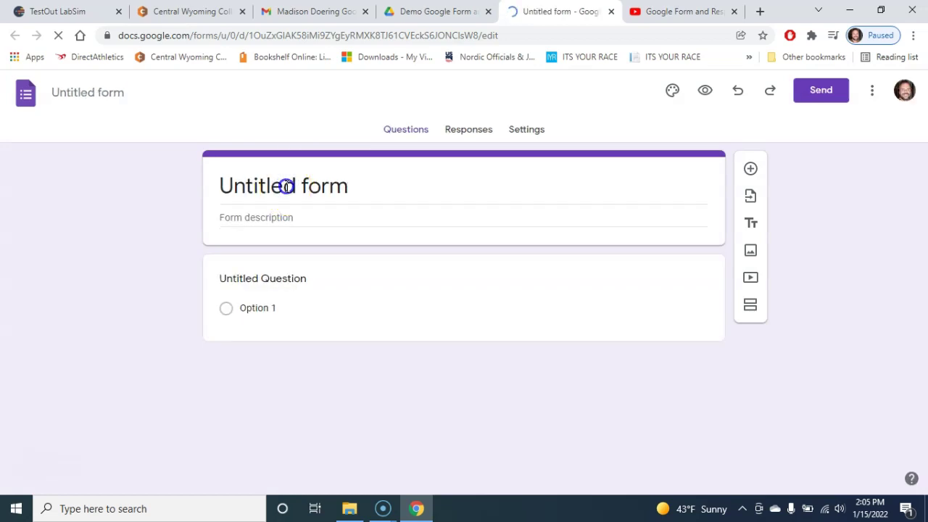
click(367, 188)
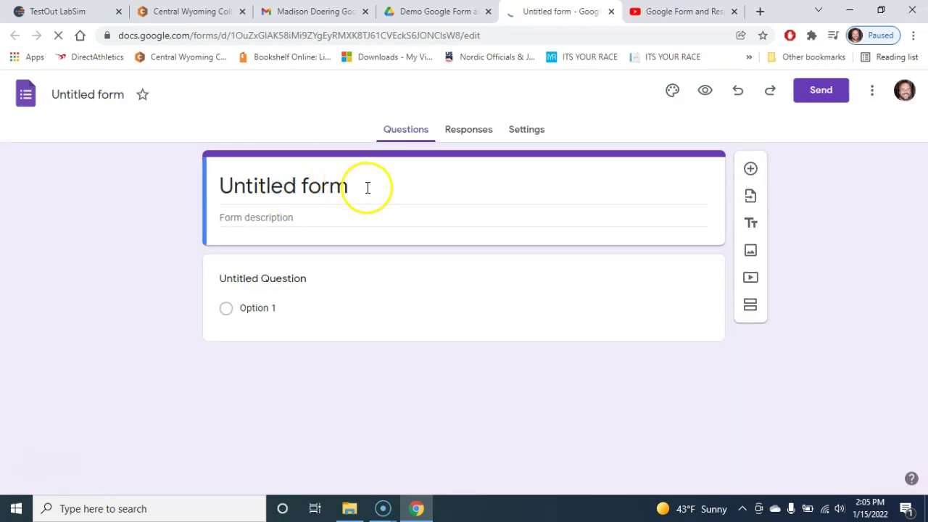
drag(360, 186, 166, 183)
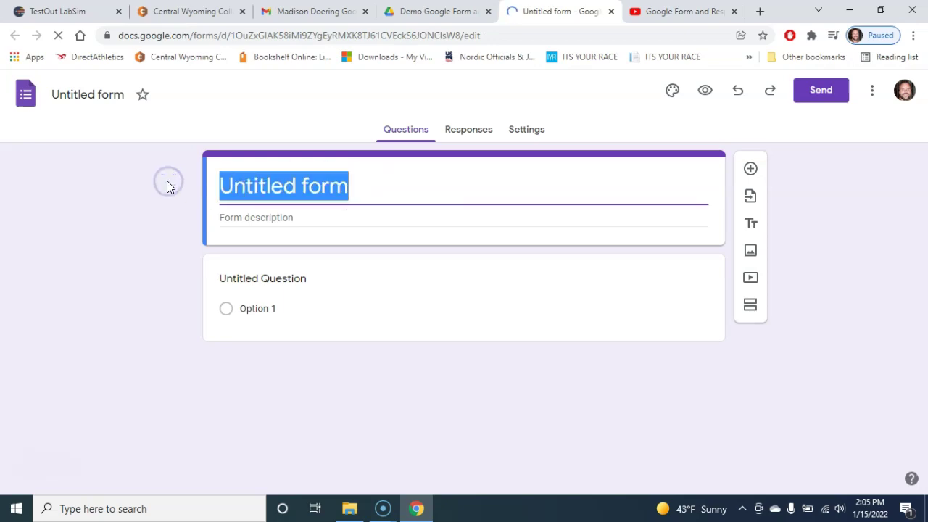
text(Ain)
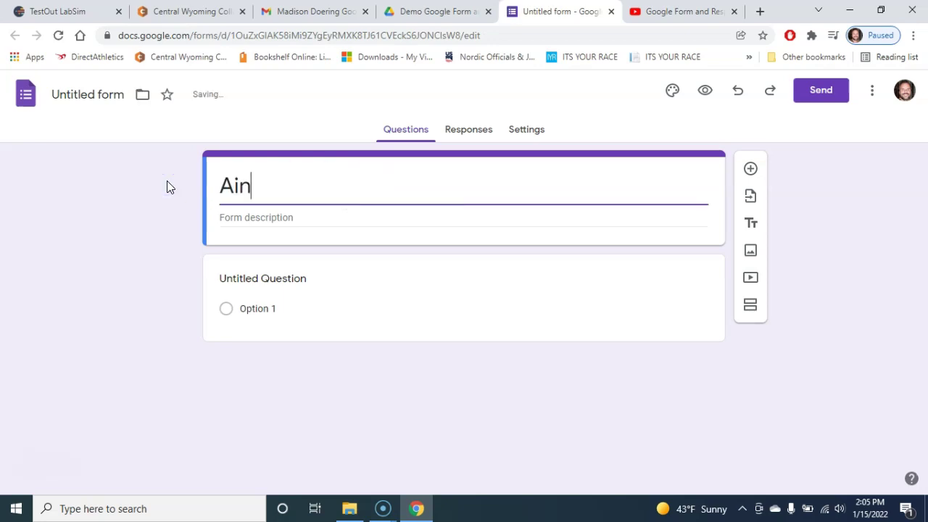
text(t that cute!)
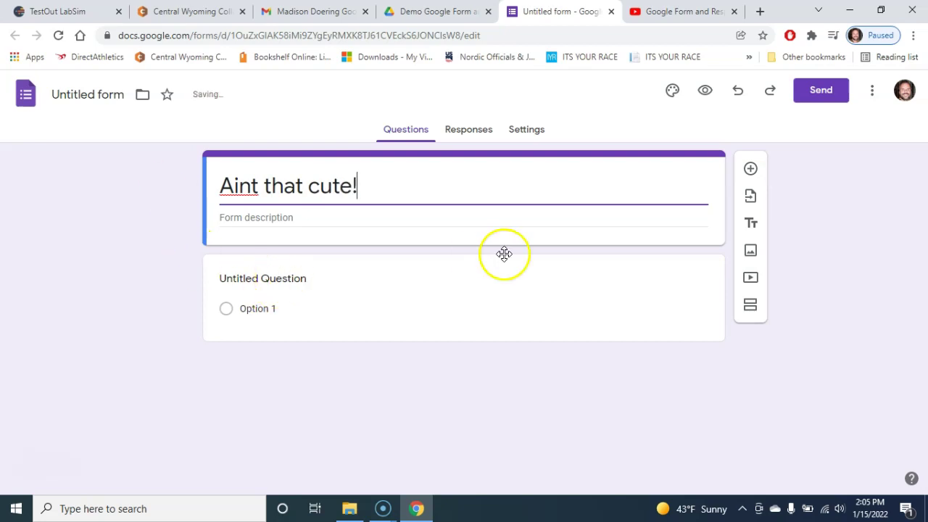
Add a second multiple choice question below the first question, leaving its text blank
click(626, 304)
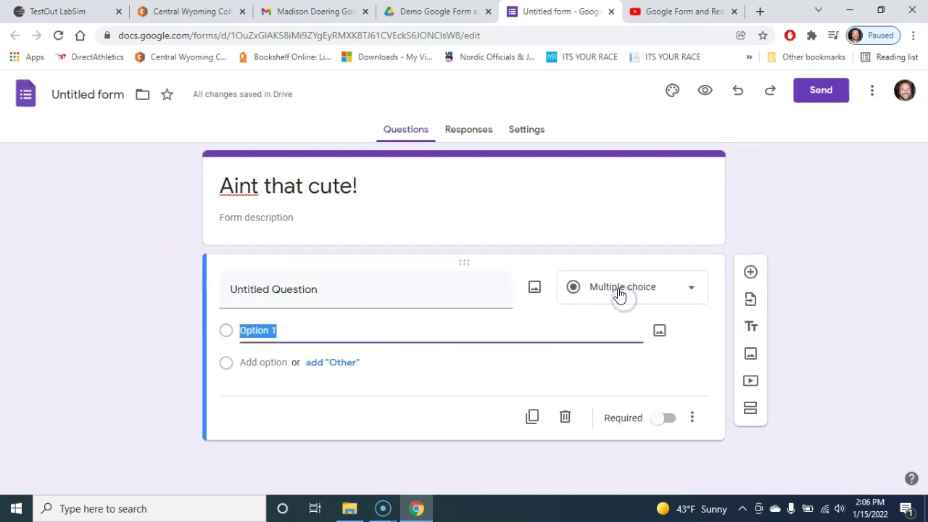
click(751, 274)
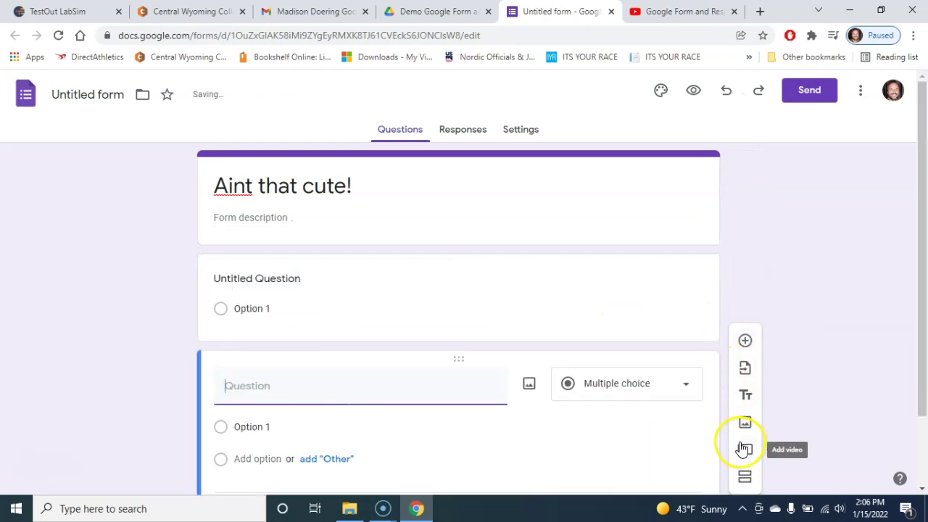
drag(923, 326, 905, 436)
key(ctrl)
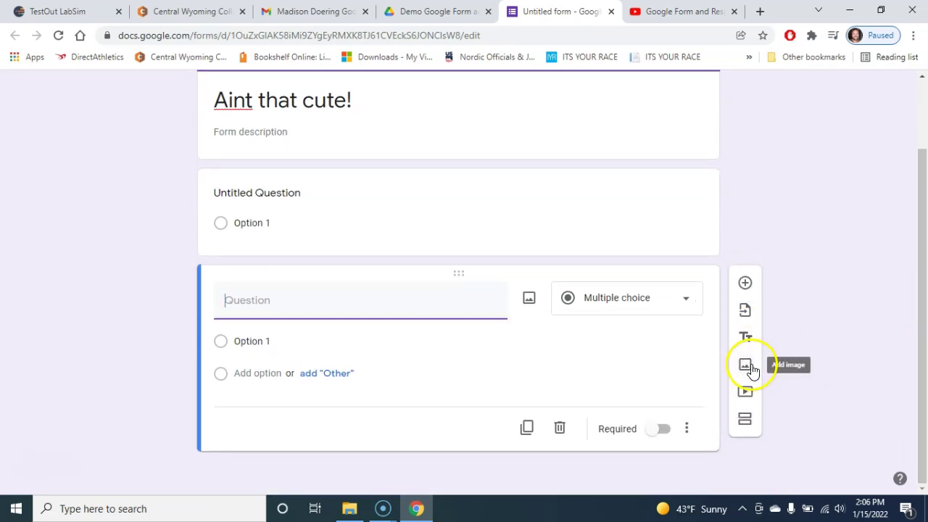
Add a new untitled section after the second question
click(746, 421)
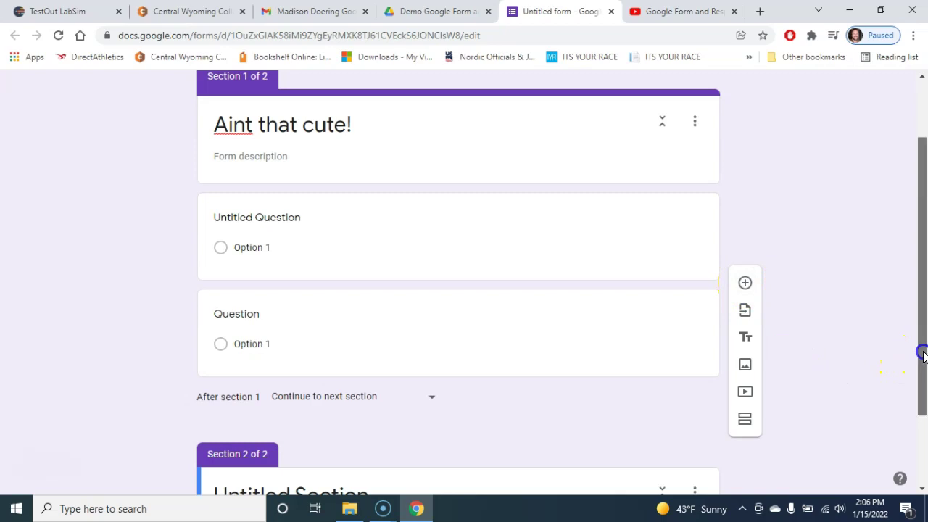
drag(921, 352, 914, 441)
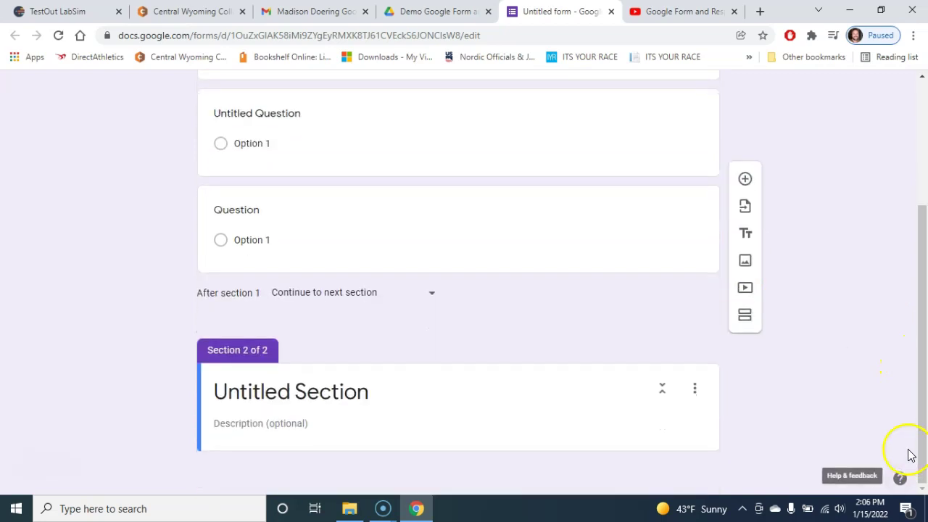
drag(925, 446, 920, 327)
Set the first question's text to "mostly want you to know how to", keeping it multiple choice, and add Option 2 and an "Other" choice
click(285, 286)
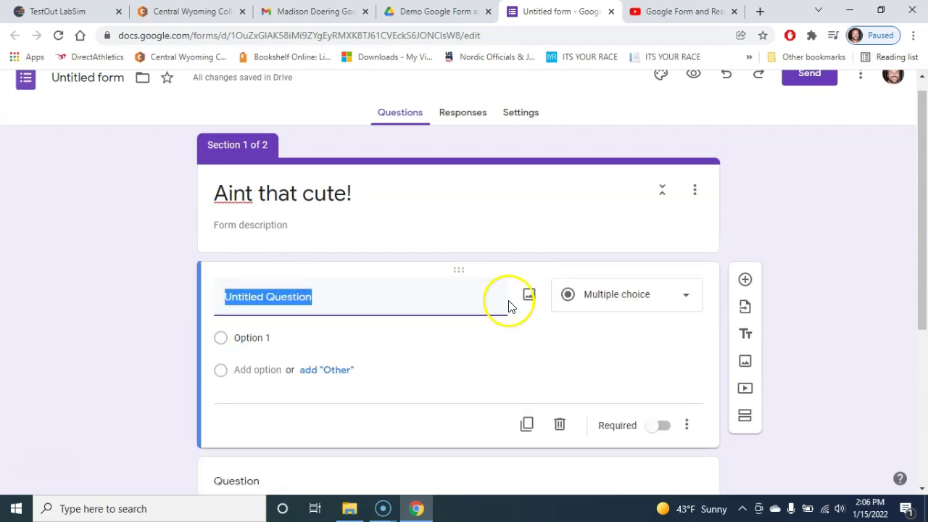
click(686, 293)
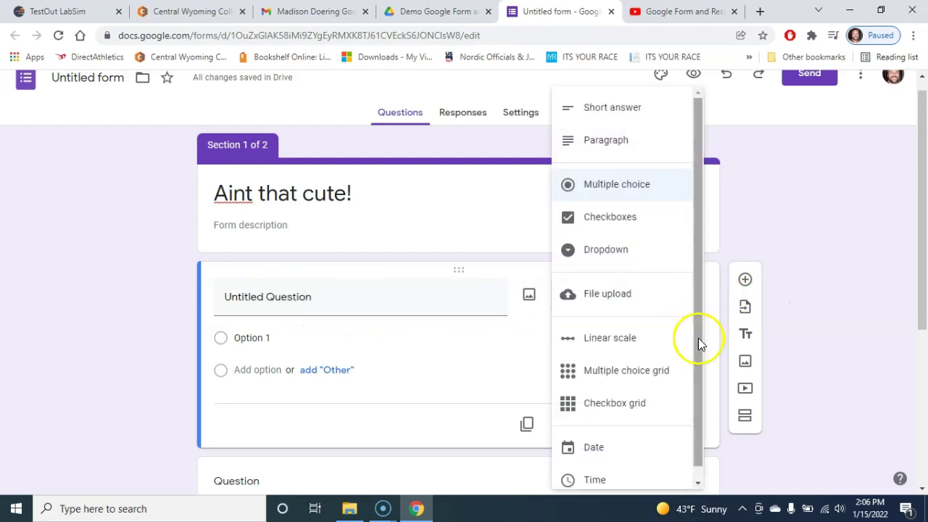
drag(697, 340, 686, 230)
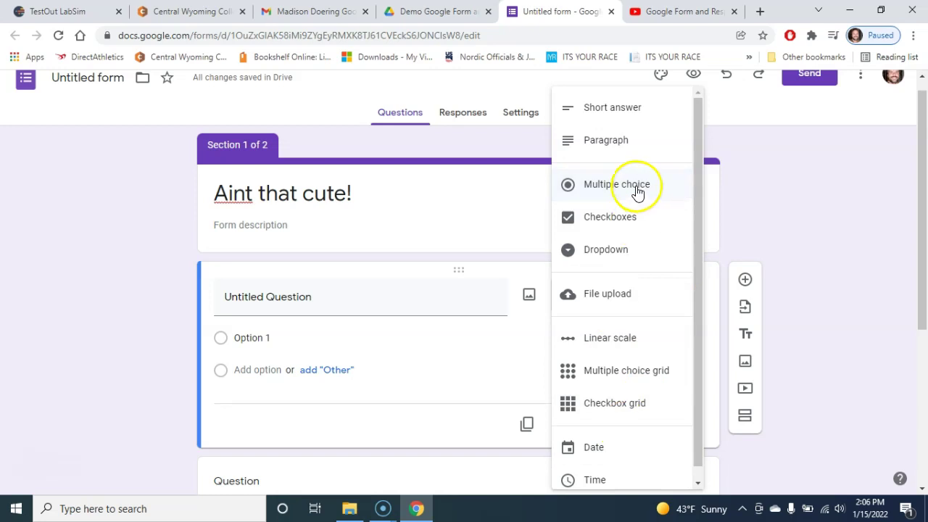
click(354, 290)
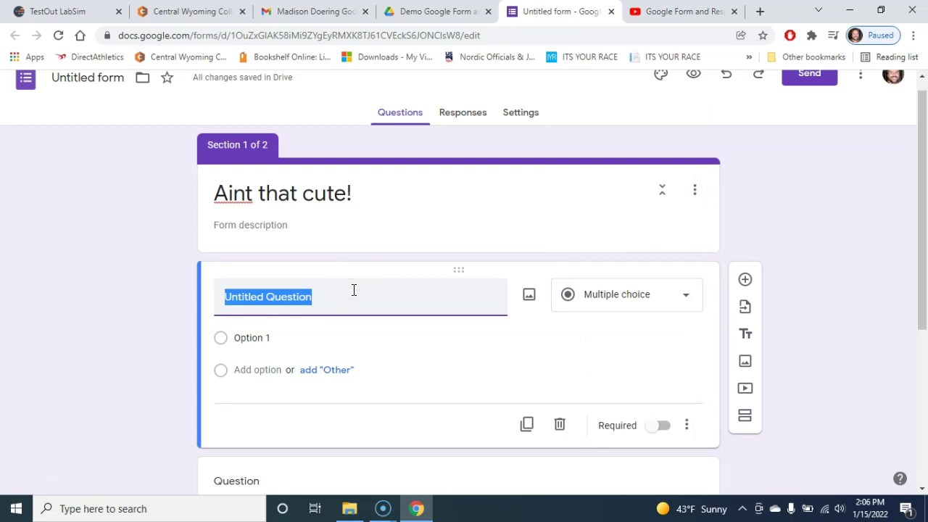
text(mostly w)
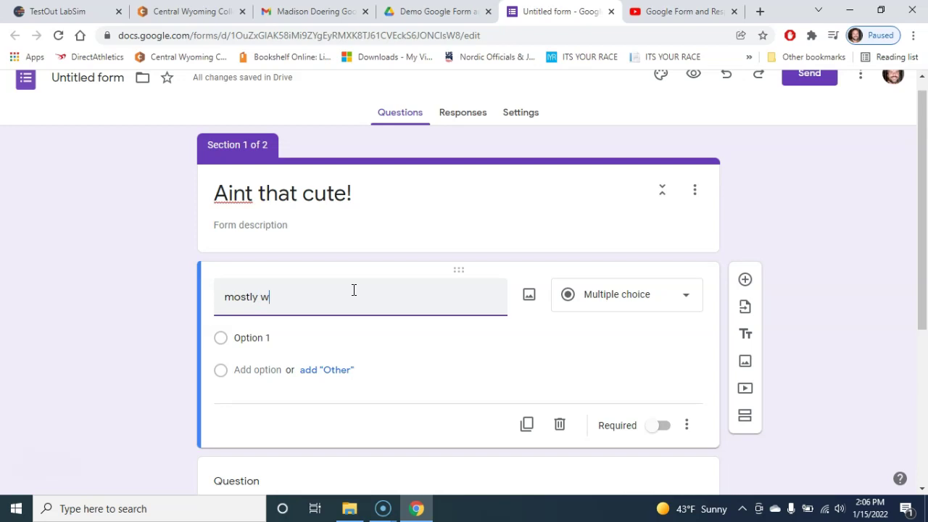
text(ant y)
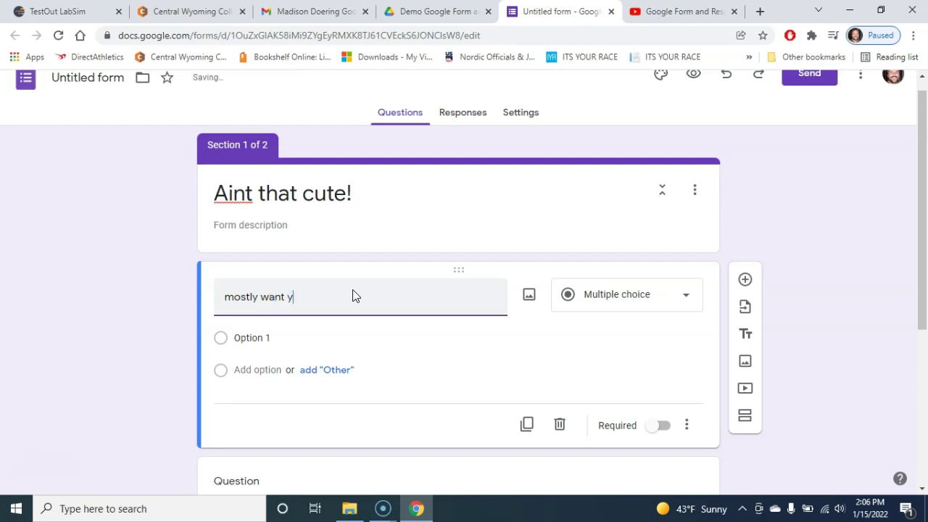
text(ou to know how to)
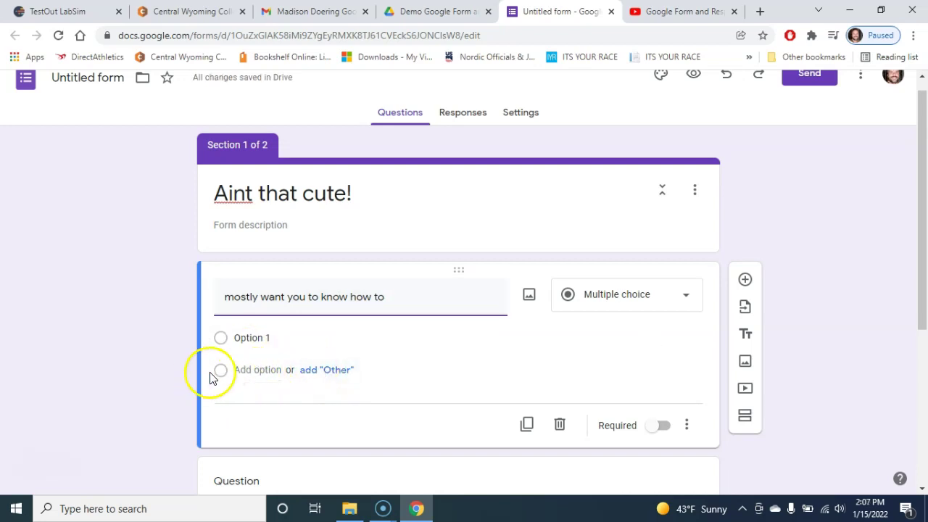
click(250, 370)
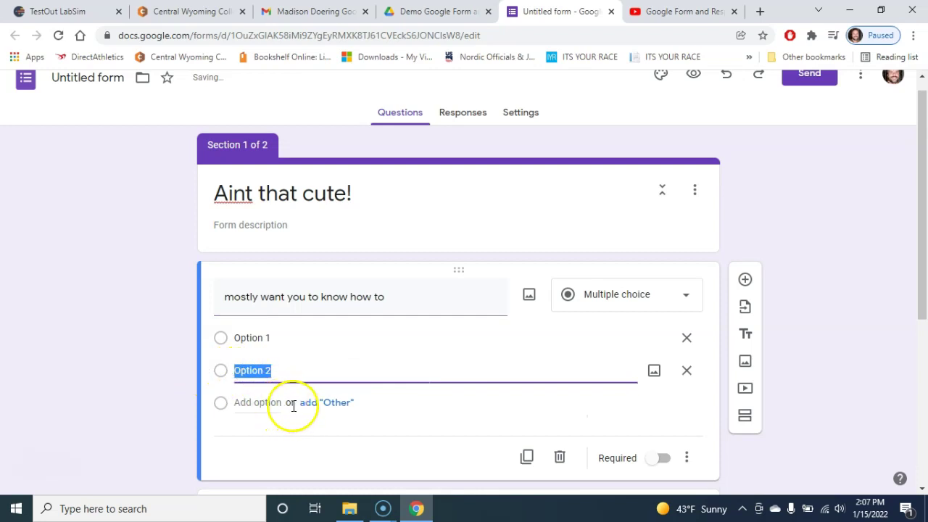
click(330, 403)
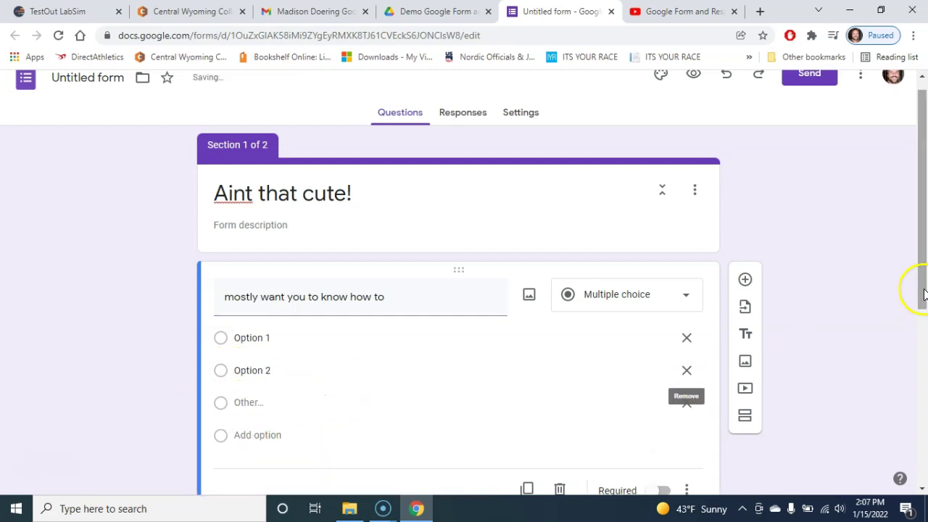
Rename the form's file to match its title, "Aint that cute!"
drag(922, 250, 885, 216)
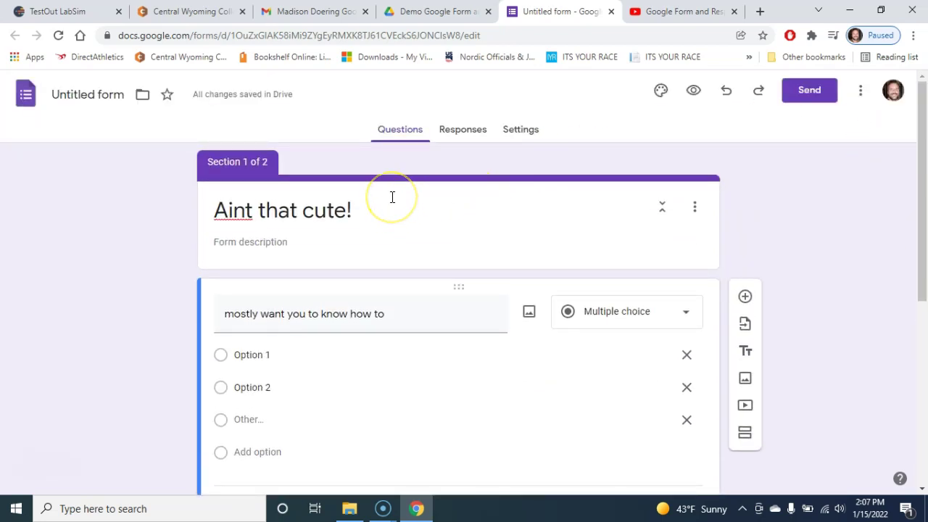
click(82, 98)
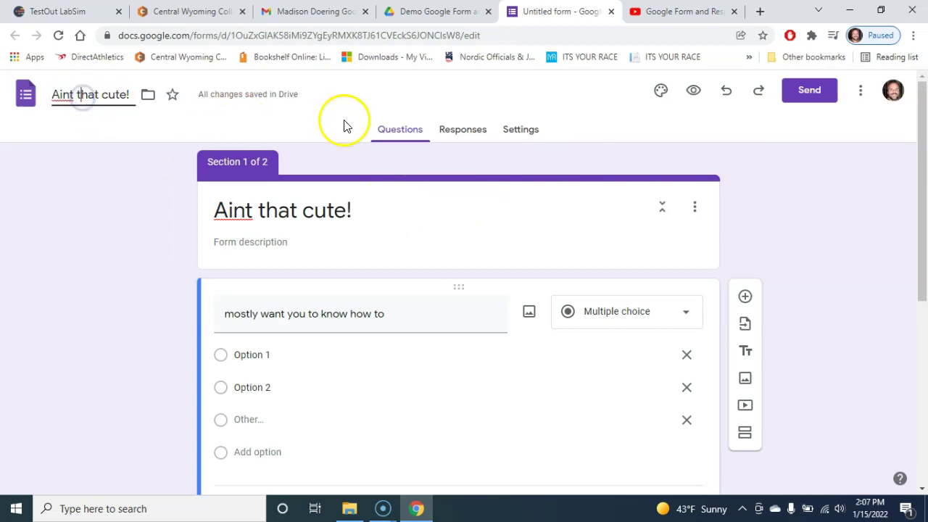
click(413, 91)
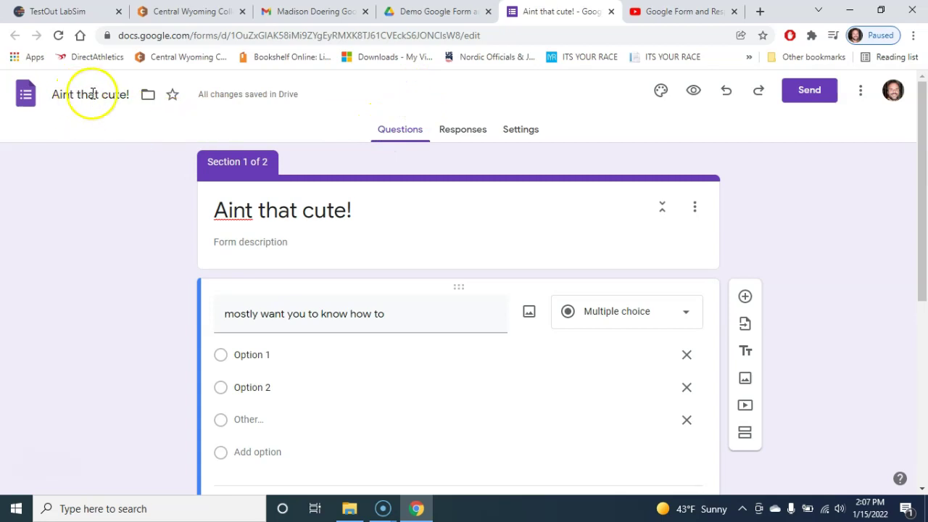
Create a new spreadsheet named "Aint that cute! (Responses)" as the destination for the form's responses
click(437, 140)
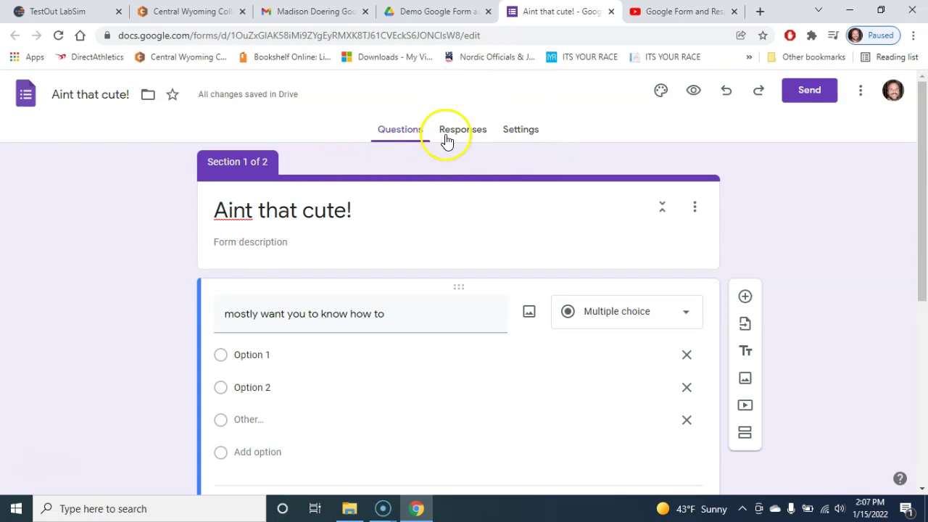
click(518, 136)
click(469, 131)
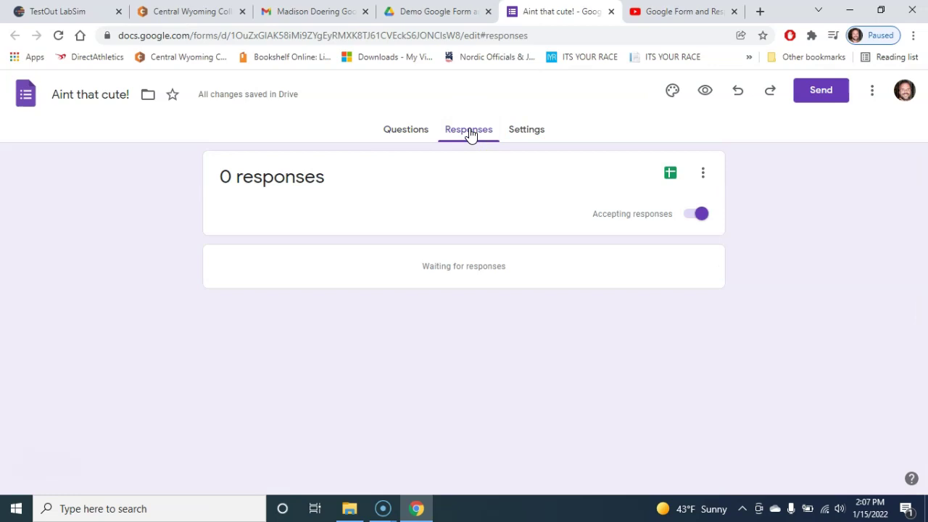
click(670, 175)
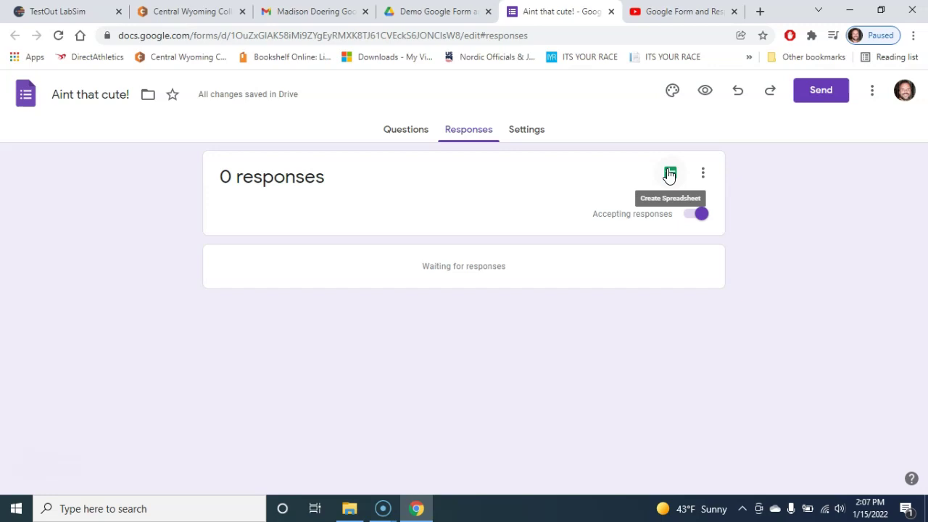
click(669, 174)
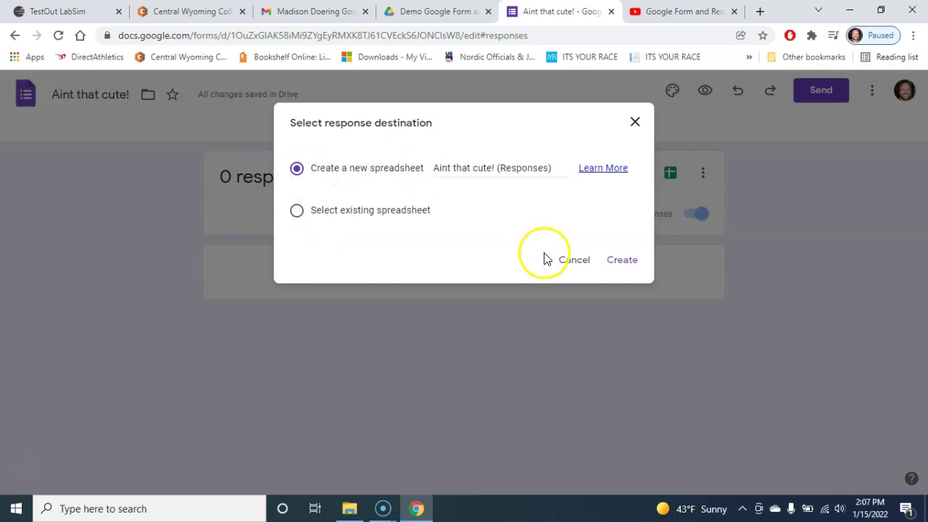
click(623, 261)
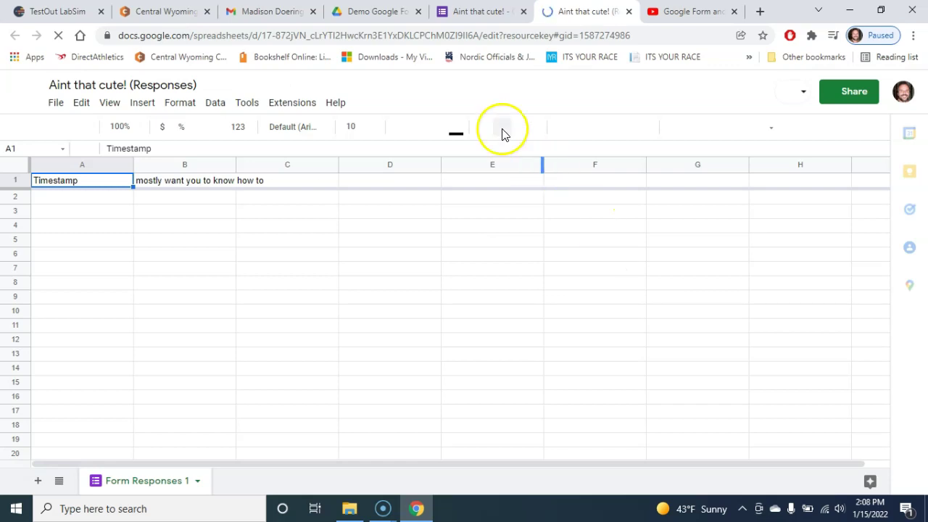
Refresh the "Demo Google Form and Response" Drive folder and select the "Aint that cute! (Responses)" spreadsheet in its file list
click(375, 11)
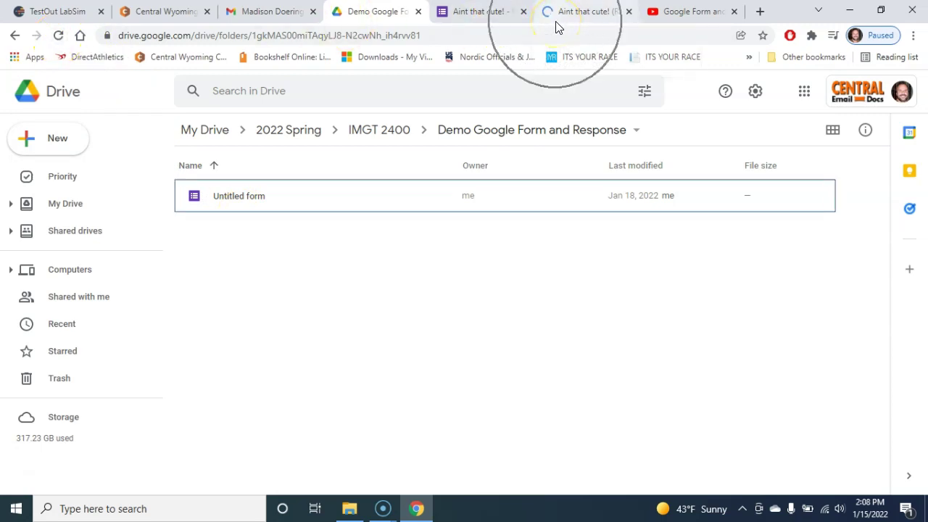
click(576, 11)
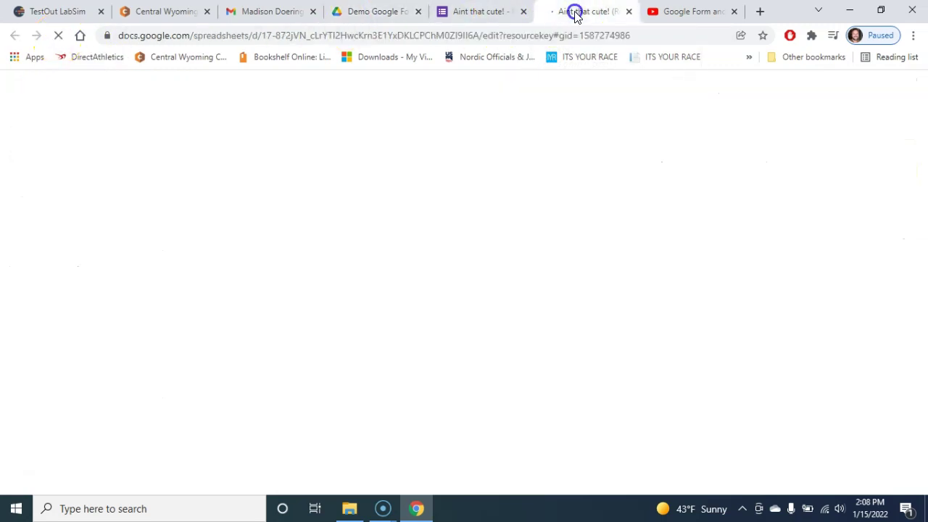
click(336, 311)
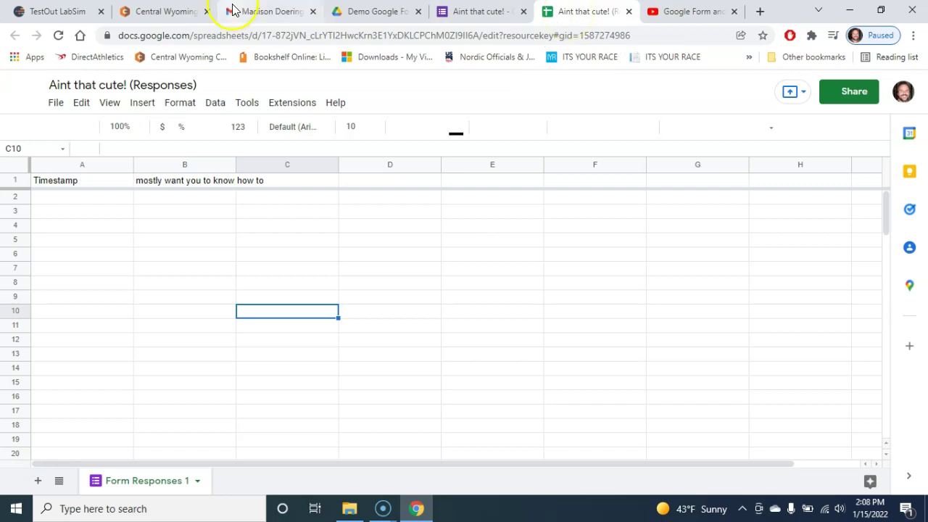
click(359, 13)
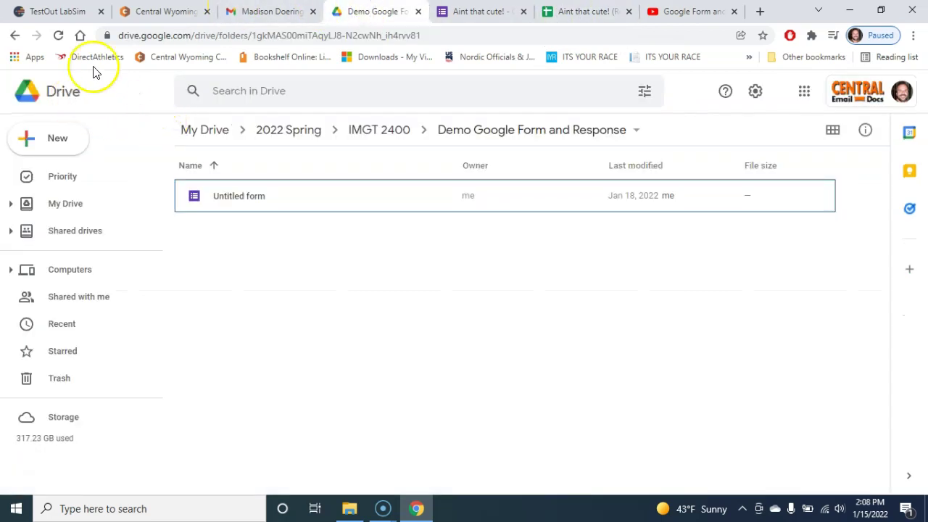
click(59, 36)
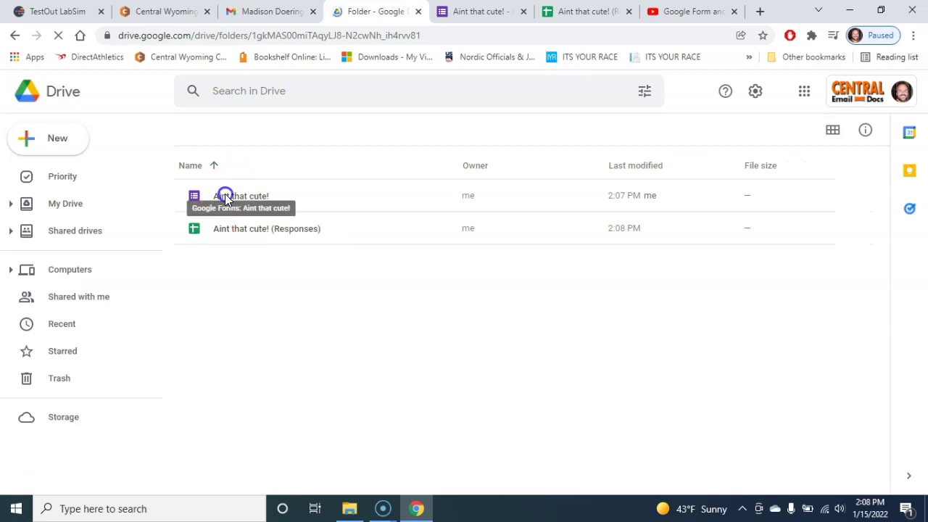
click(241, 229)
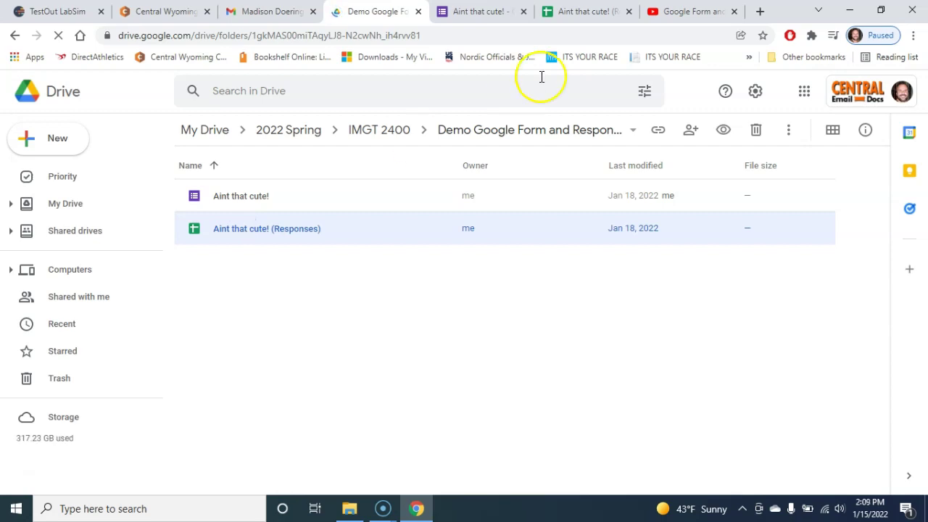
Examine the Timestamp and first-question columns in the responses spreadsheet, including the first empty response row
click(480, 11)
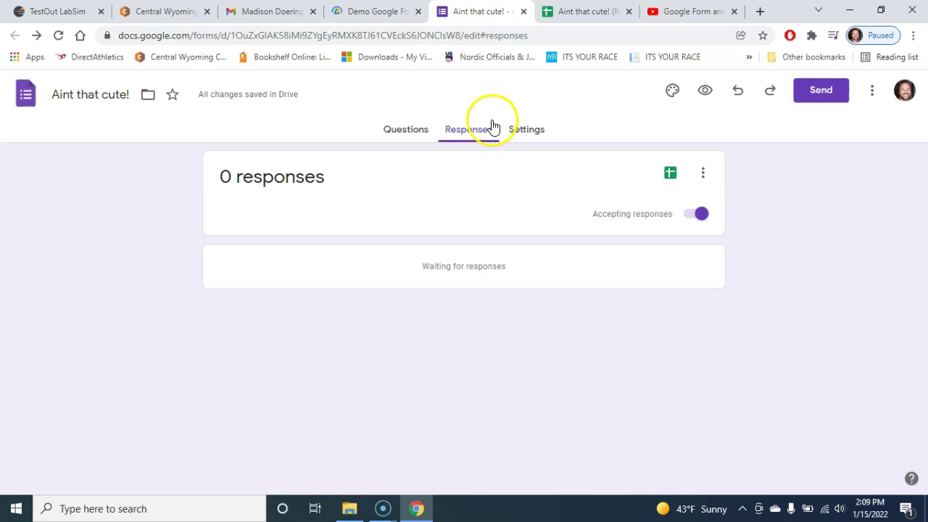
click(583, 12)
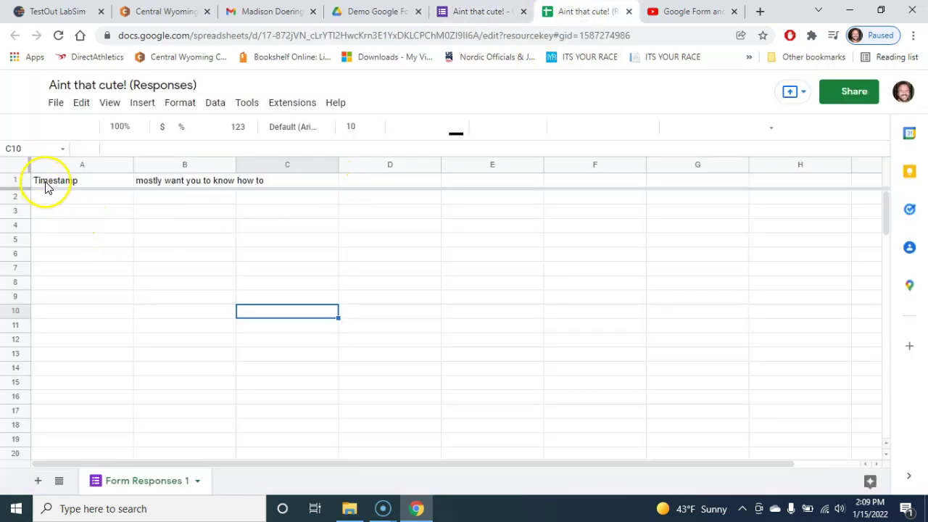
click(45, 183)
click(50, 165)
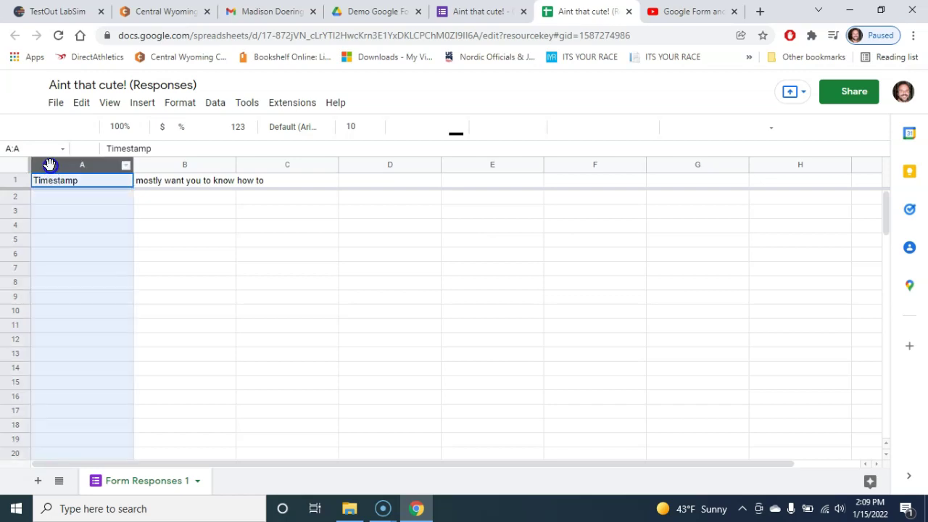
click(186, 167)
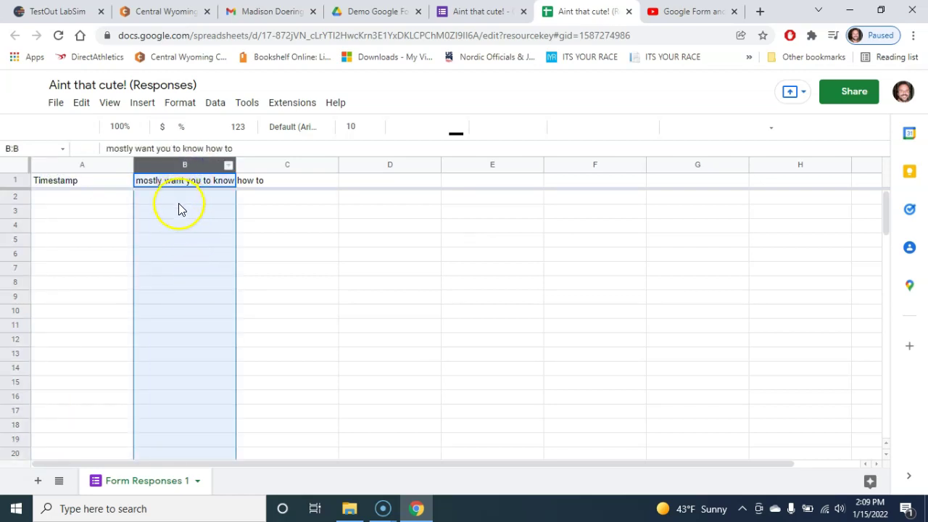
click(177, 196)
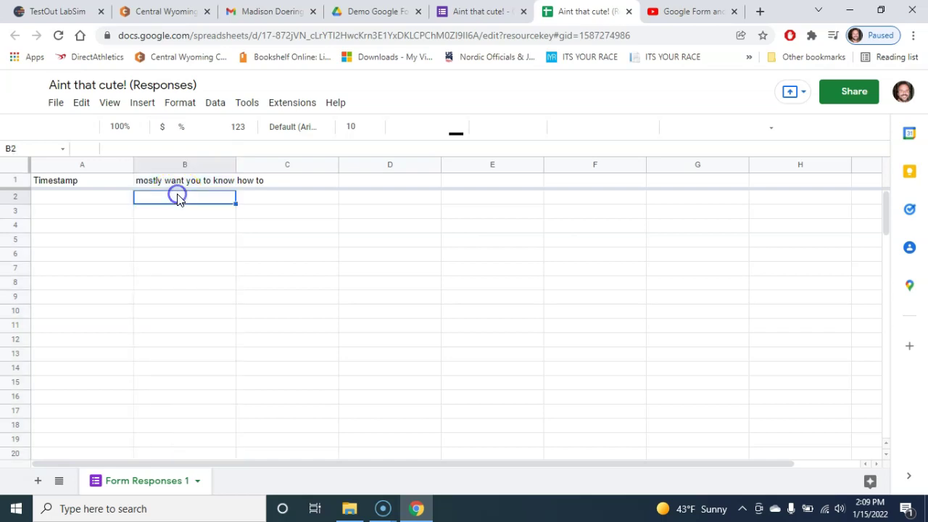
Review the form's questions against the spreadsheet columns, and return to the form's responses
click(475, 12)
click(406, 131)
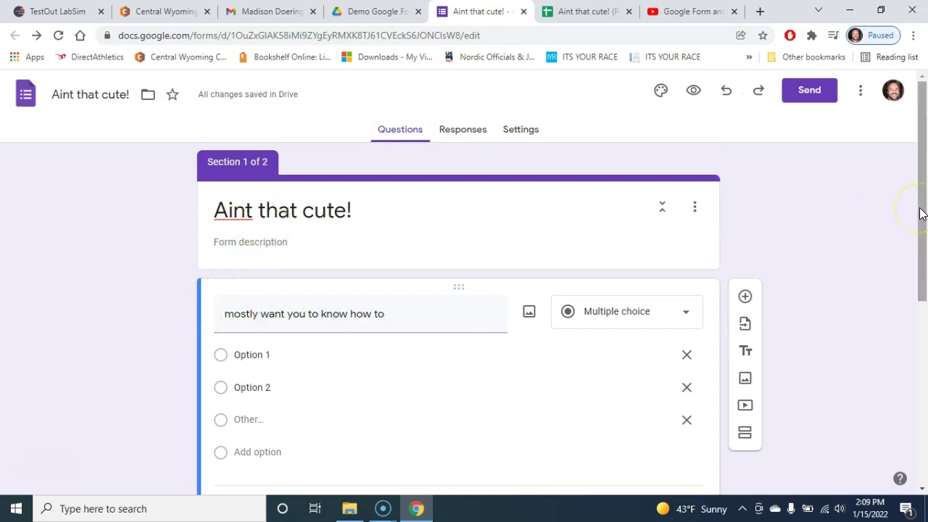
drag(922, 214, 912, 258)
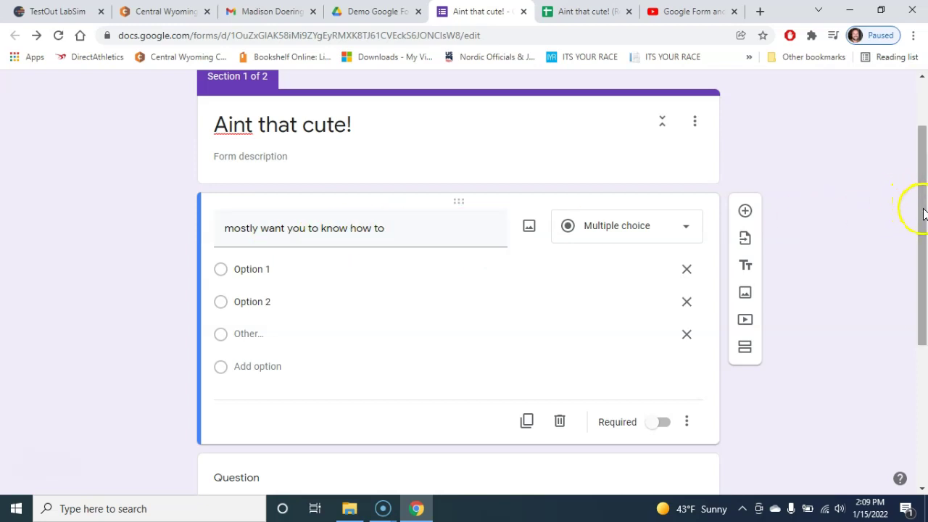
drag(924, 213, 897, 126)
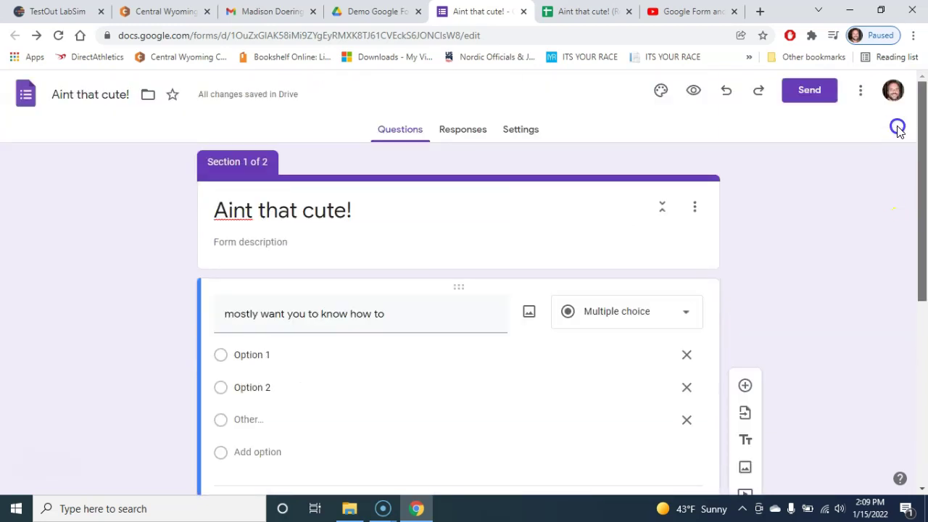
click(452, 132)
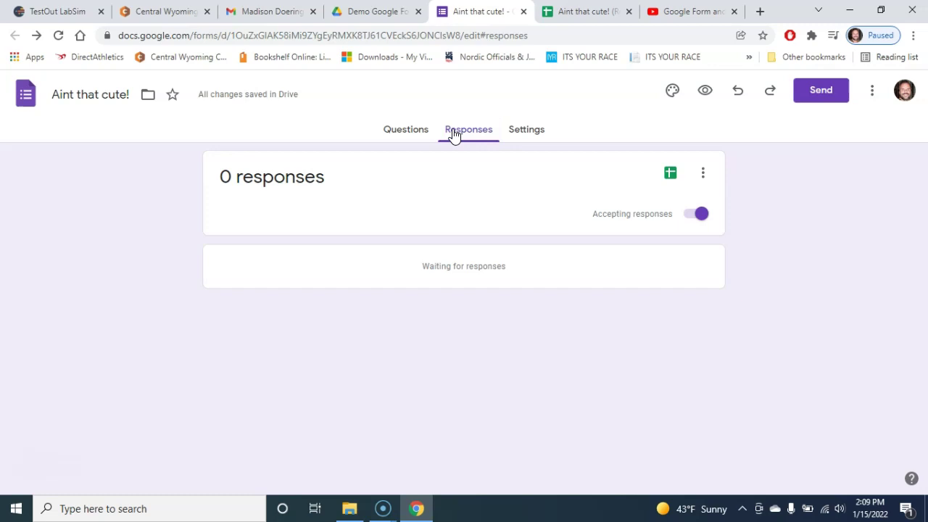
Open the form's sending options and enable automatic collection of respondents' Central Wyoming College email, with email as the sending method
click(826, 97)
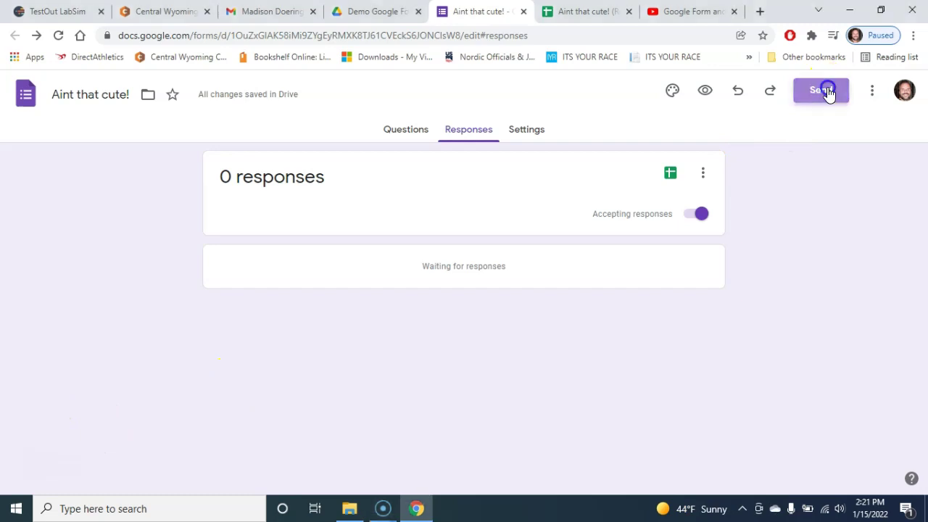
click(826, 91)
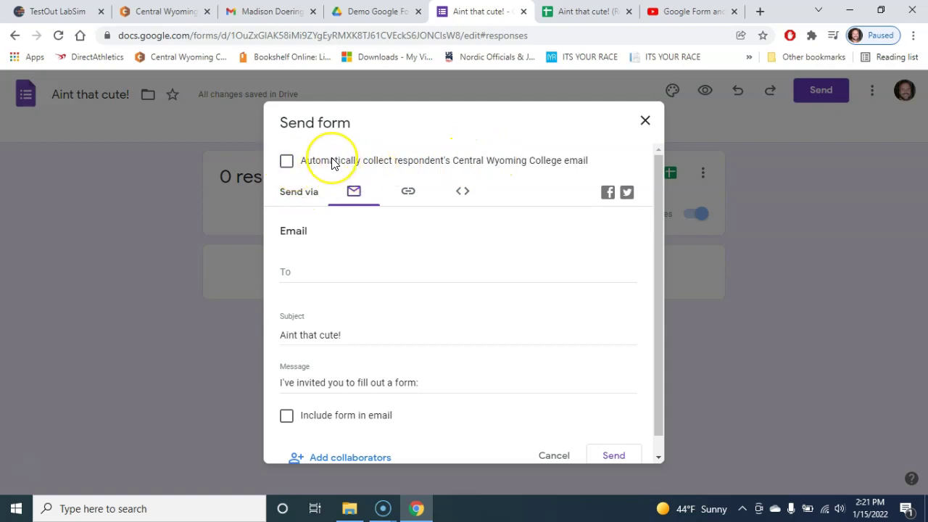
click(287, 164)
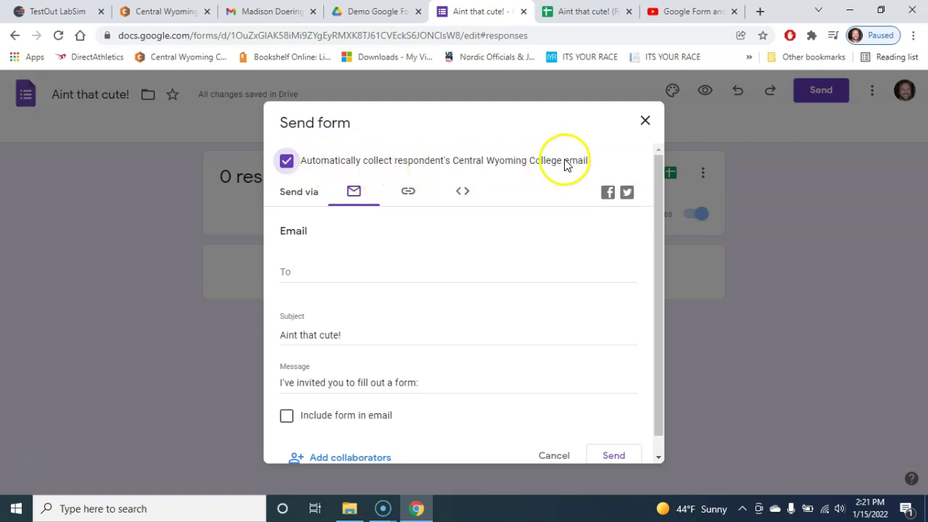
click(354, 194)
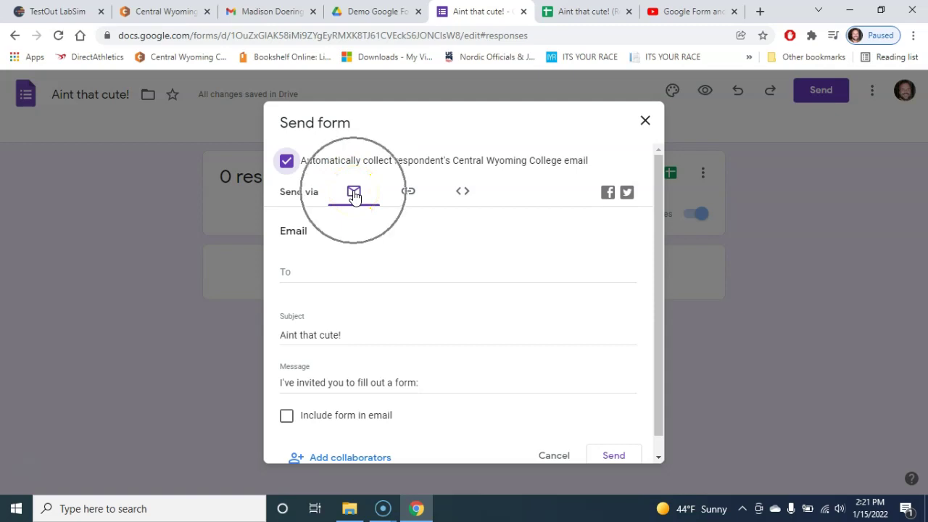
Examine the form's shareable link and its embed HTML, including the embed width and height settings
click(410, 195)
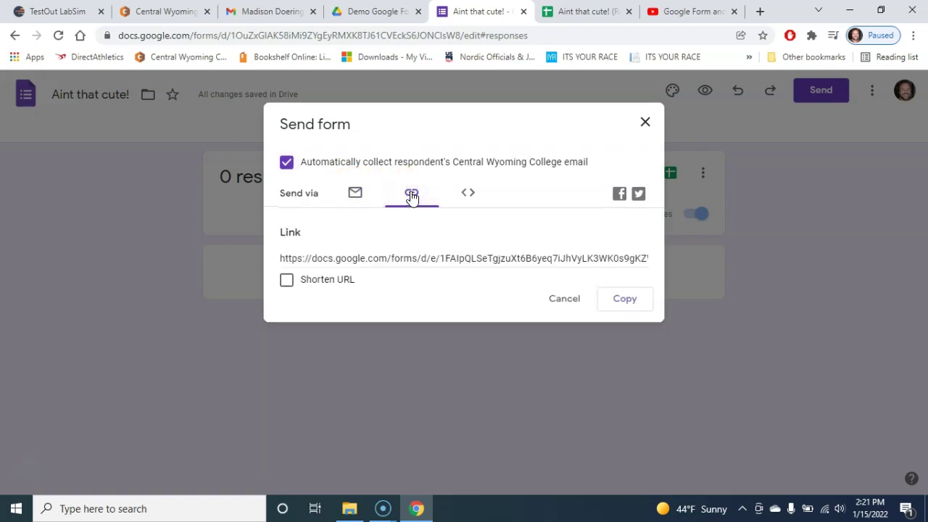
click(404, 259)
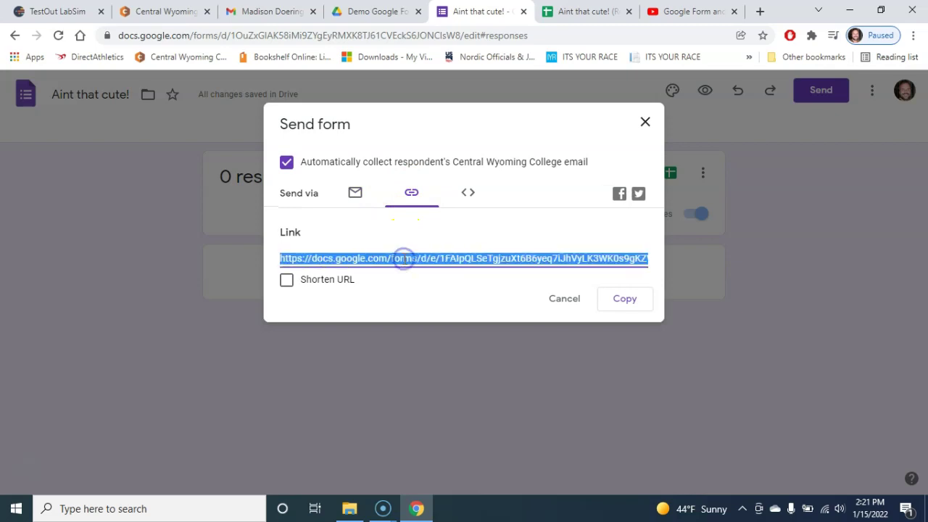
click(466, 192)
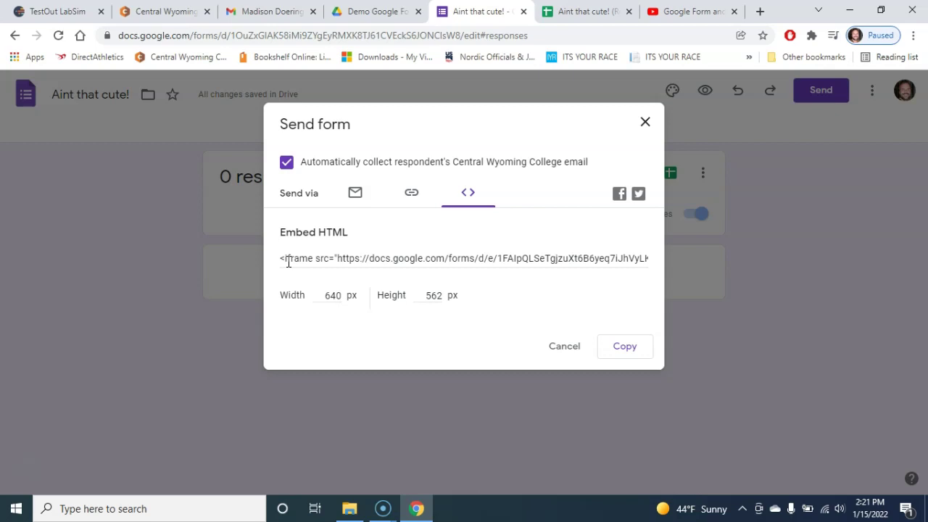
click(336, 295)
click(436, 296)
click(346, 294)
Shorten the form's shareable link and copy it
click(412, 194)
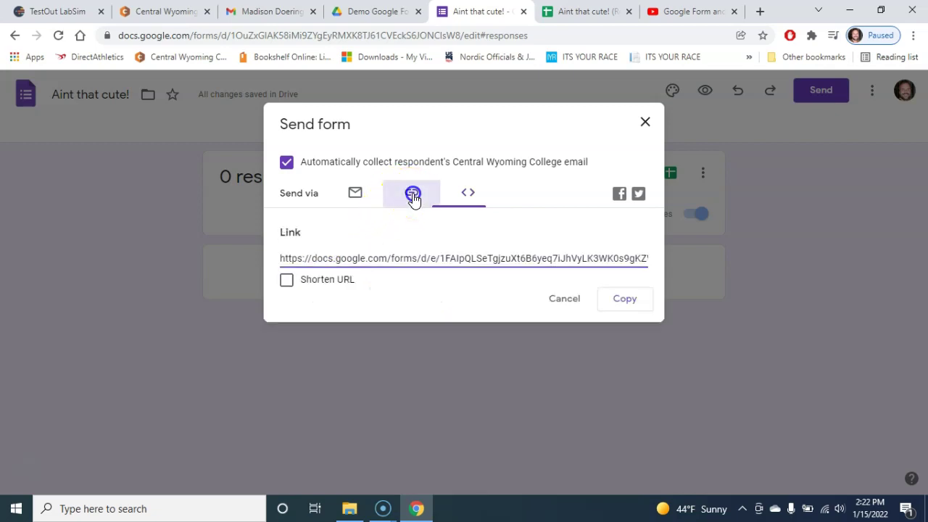
click(411, 258)
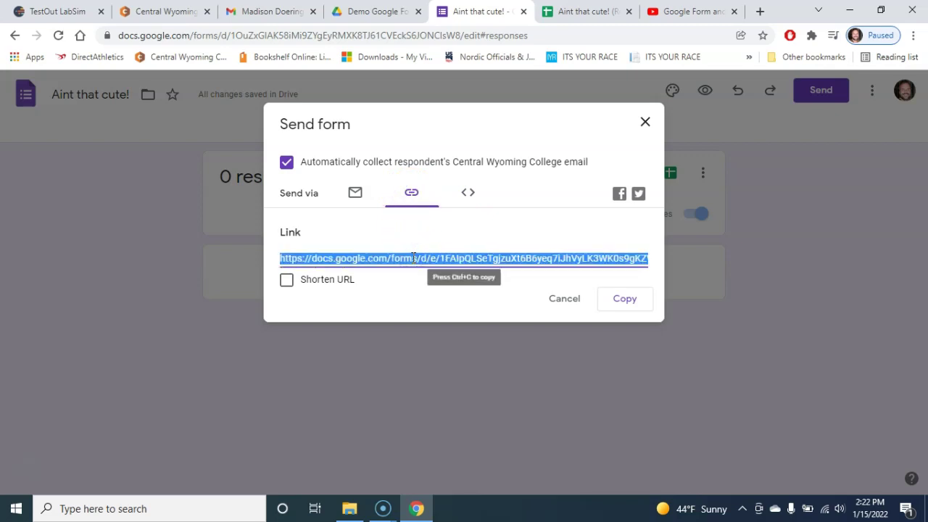
click(287, 283)
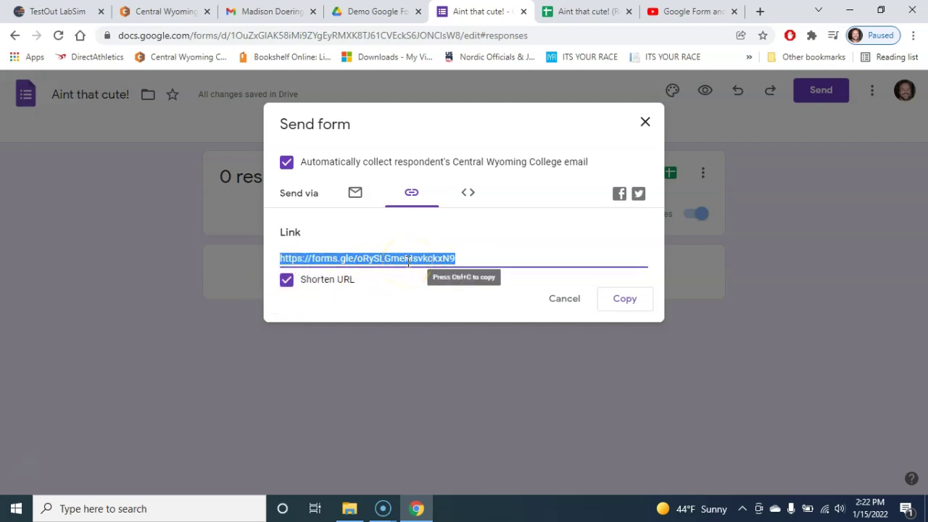
click(618, 298)
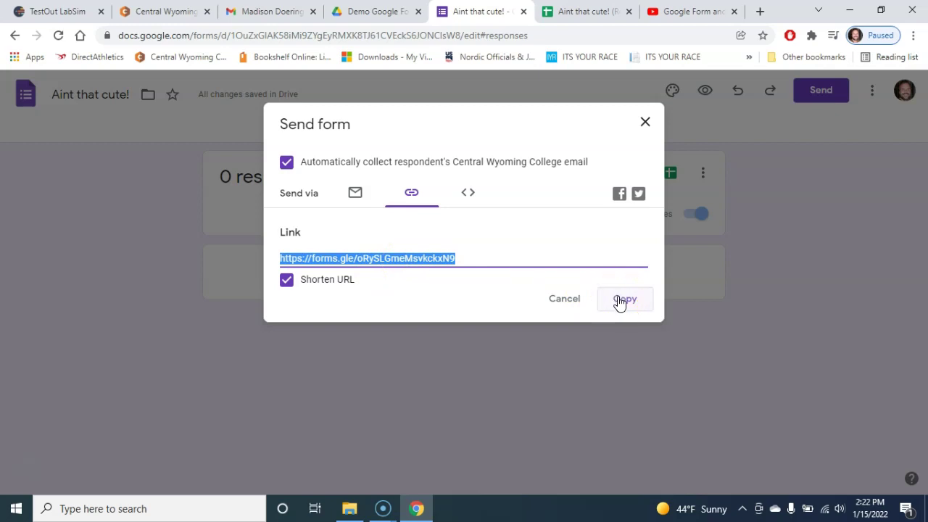
Review the email sending options and the shortened link, and close the form's sending options without sending
click(354, 193)
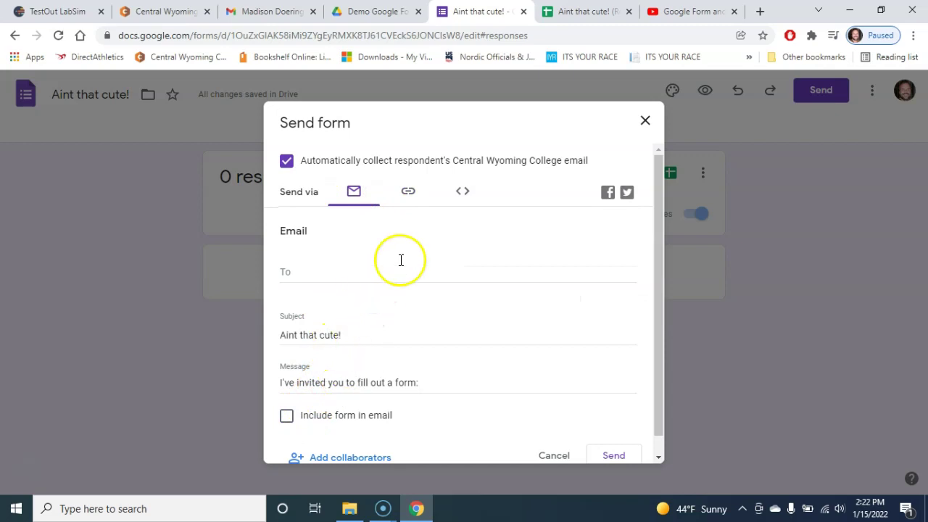
click(660, 444)
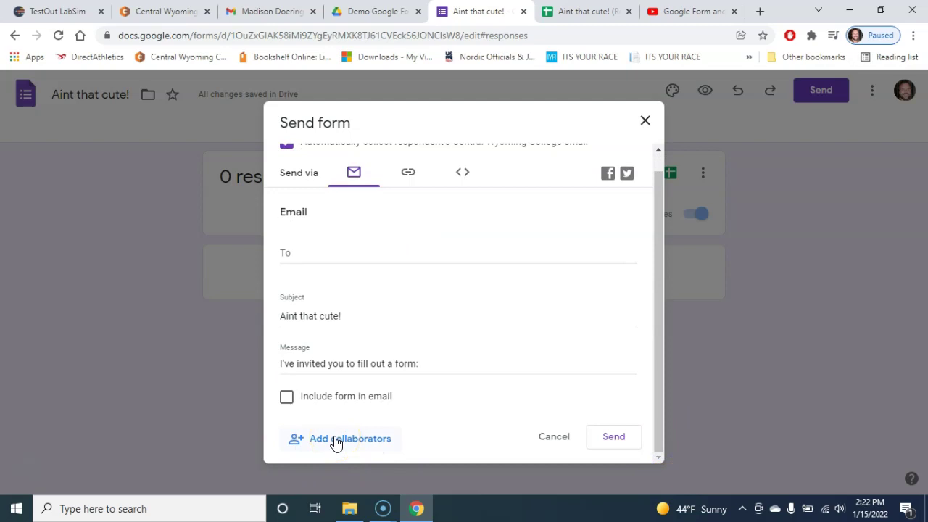
click(407, 174)
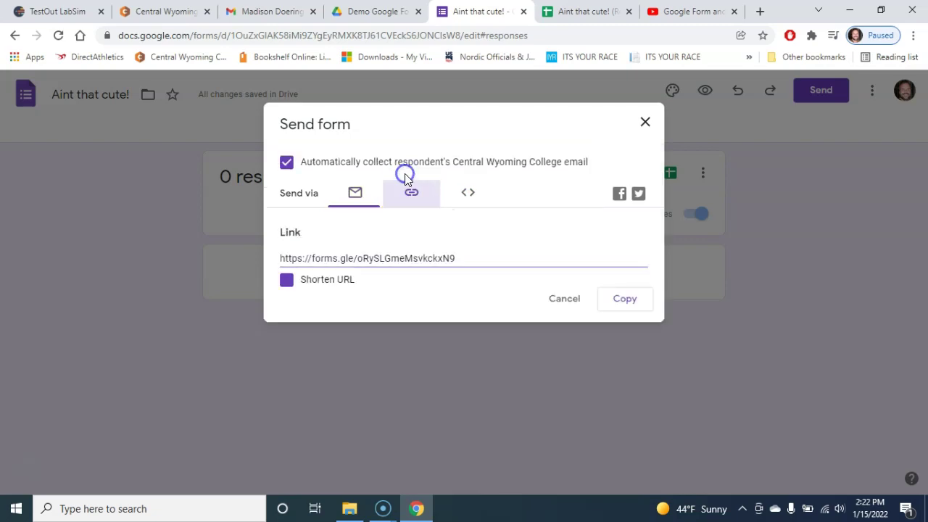
click(411, 256)
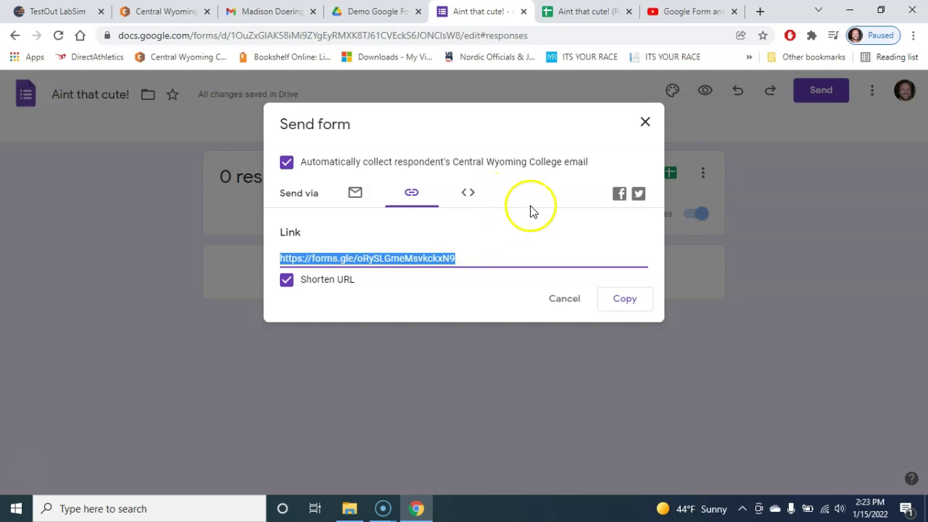
click(645, 121)
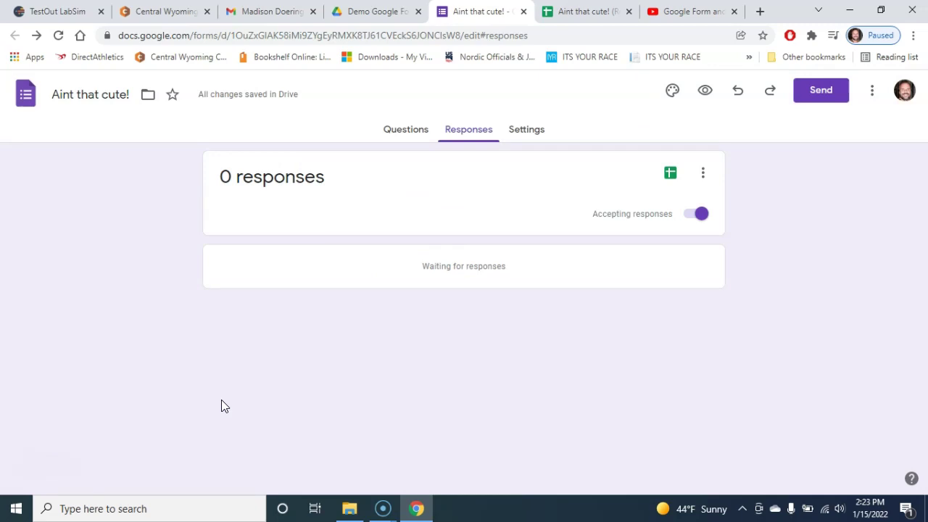
Open the form's settings
click(524, 132)
click(521, 135)
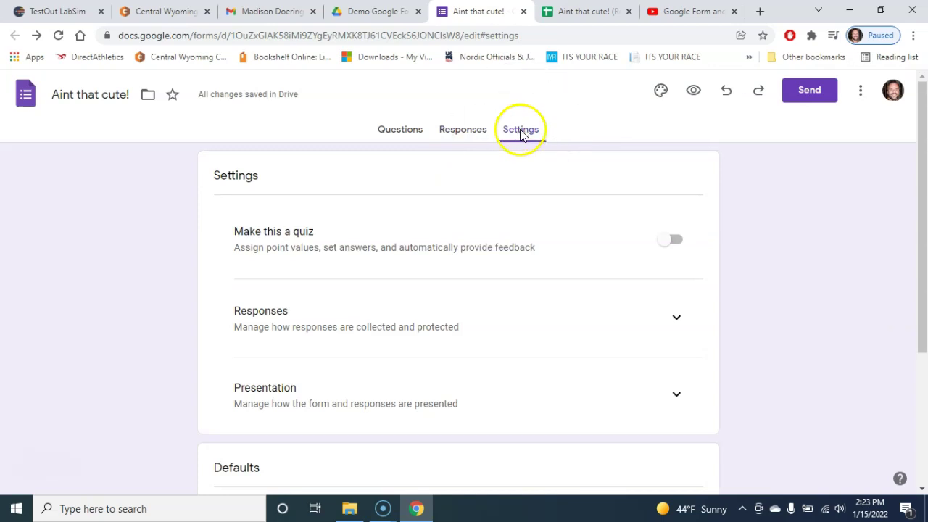